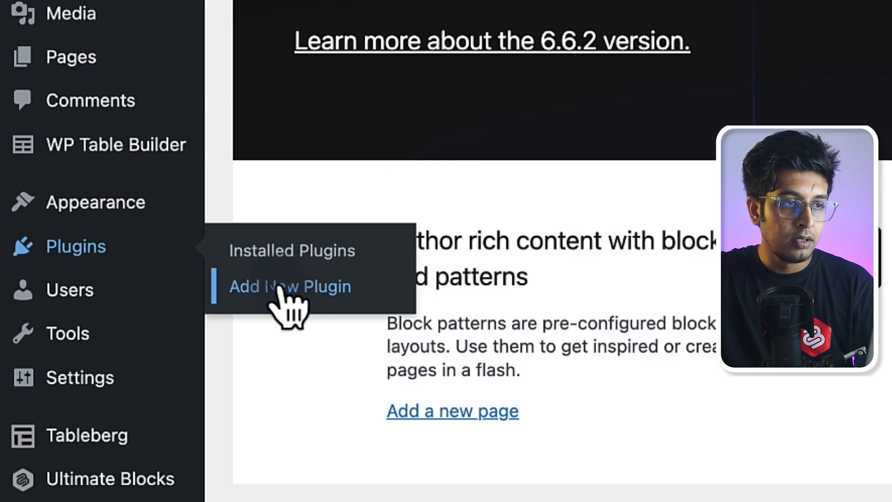
- Search the WordPress plugin directory for "Ultimate Blocks"
left_click(685, 92)
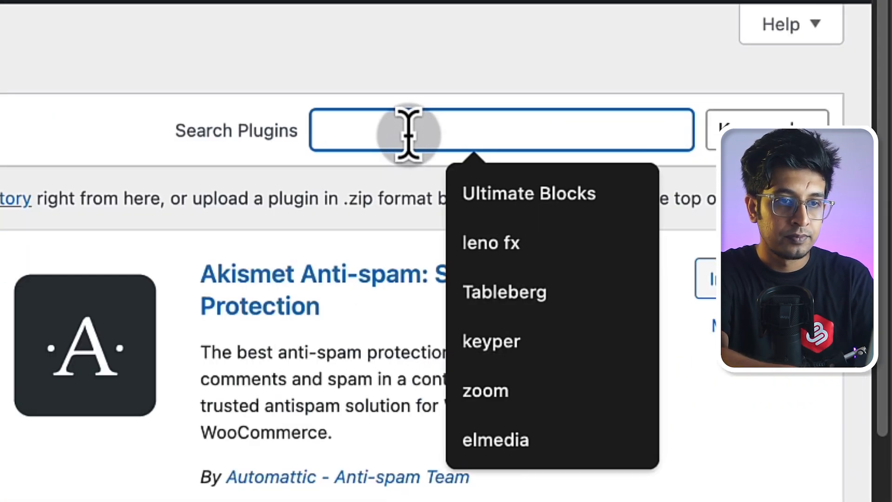
type("Ultimate Blocks")
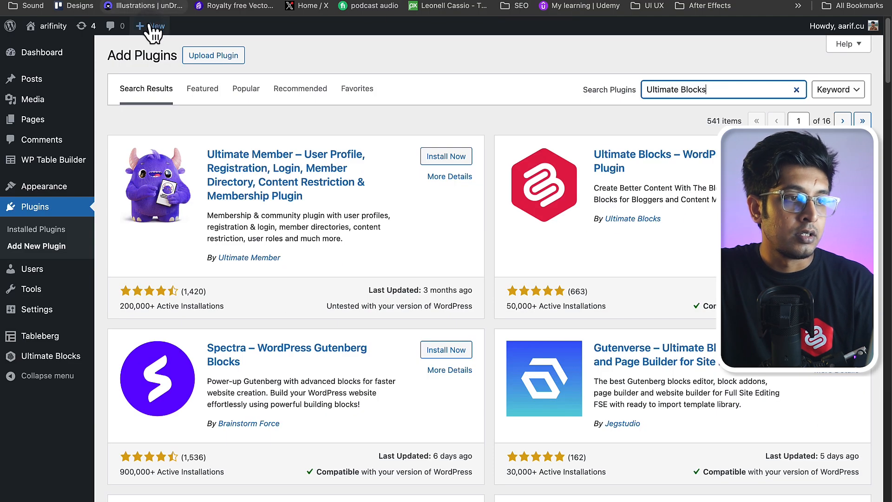
- Create a new post and title it "Nested Tab"
mouse_move(152, 26)
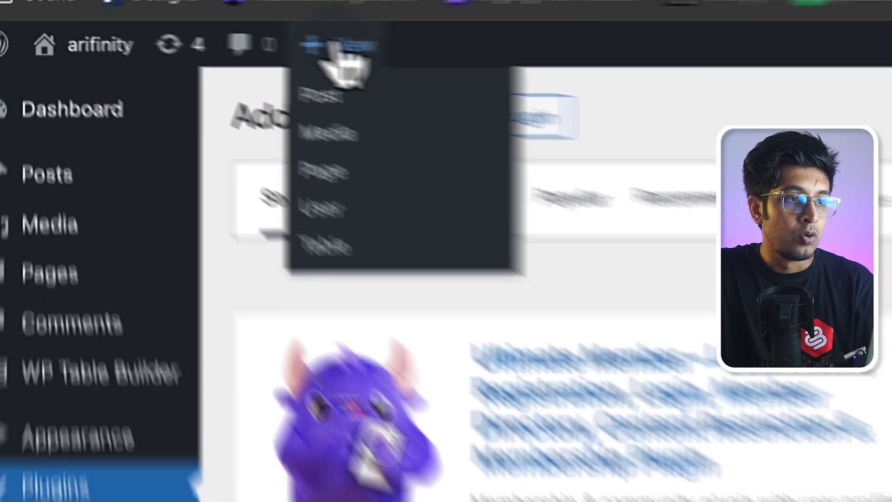
left_click(326, 93)
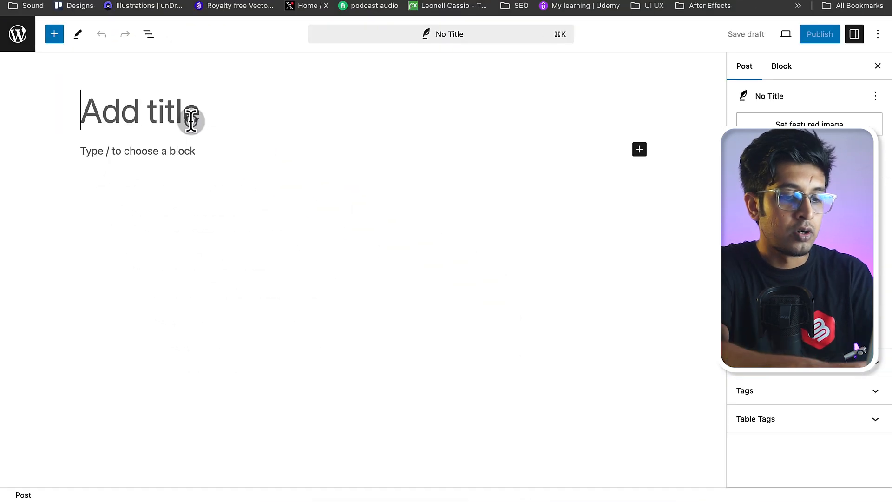
type("Nested Tab")
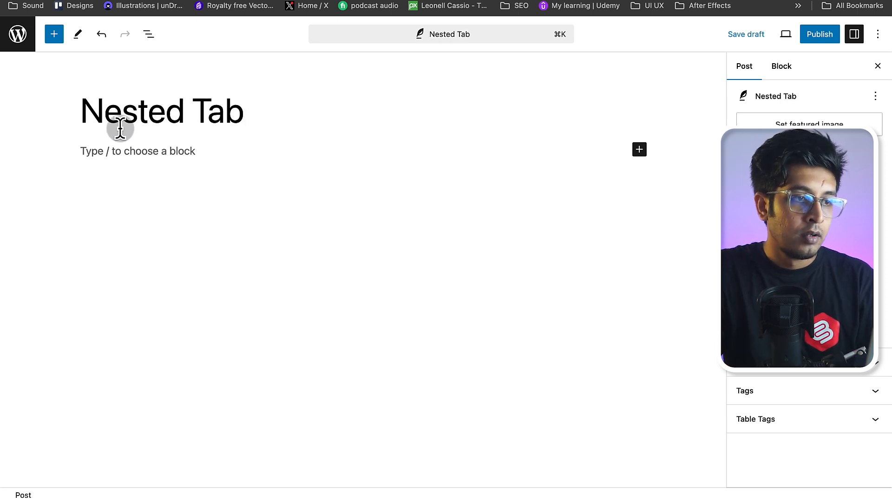
- Find the Tabbed Content block by searching for "Tabbed" and insert it below the post title
left_click(155, 149)
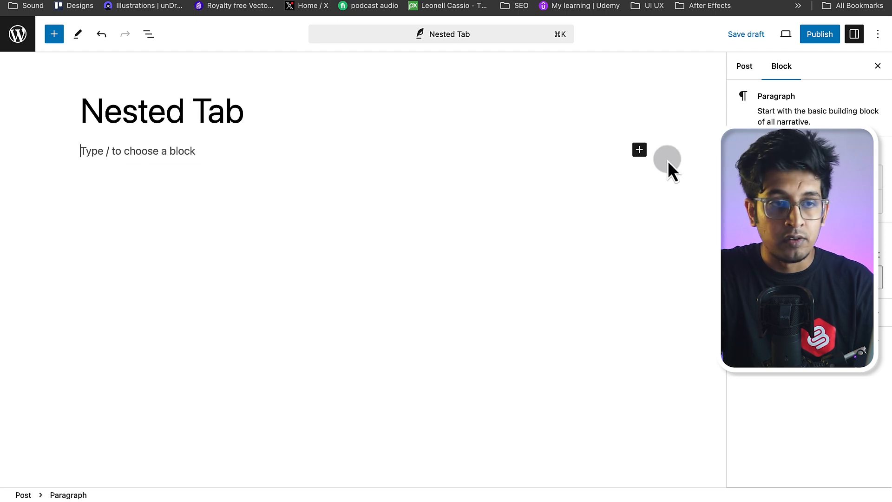
left_click(639, 150)
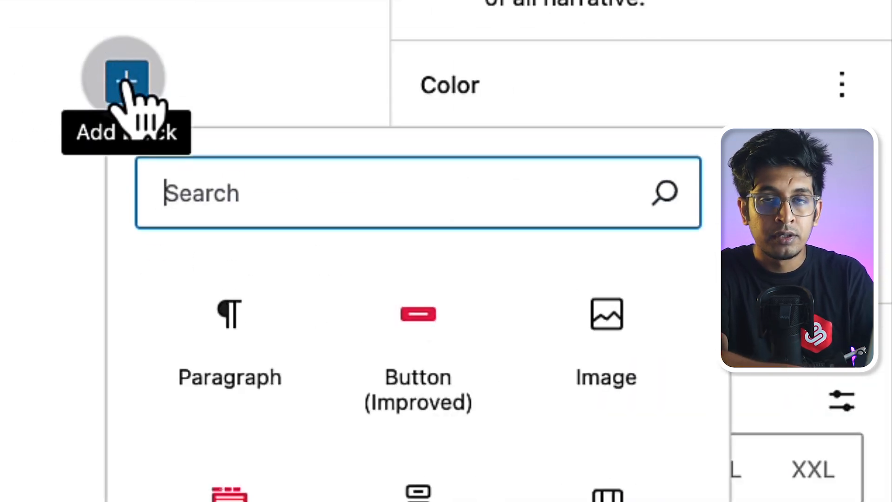
type("Tabbed")
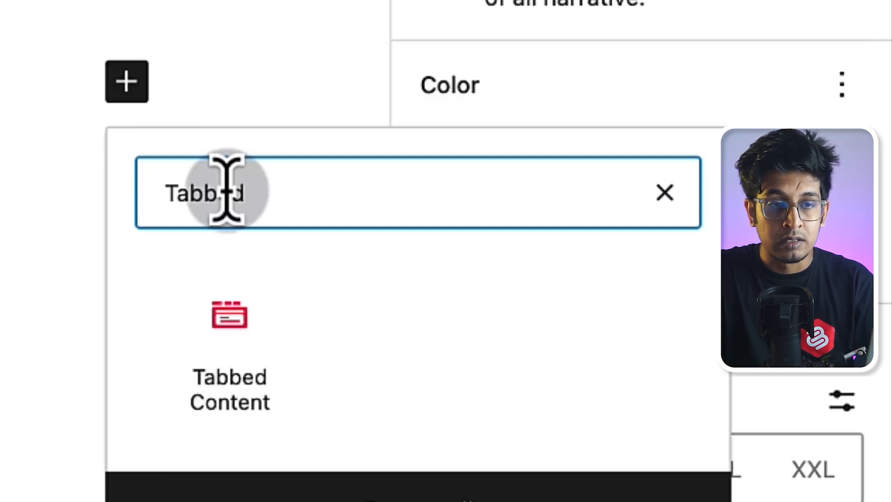
left_click(224, 334)
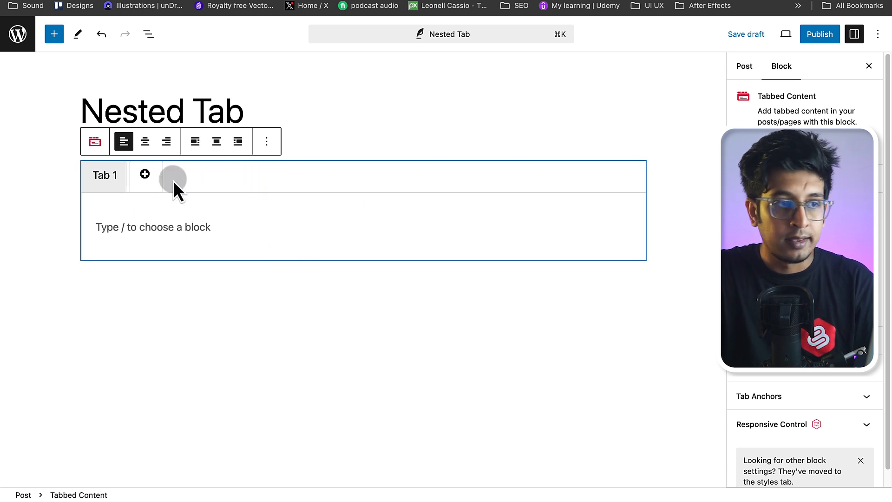
- Rename the first tab of the Tabbed Content block to "Intro"
mouse_move(109, 178)
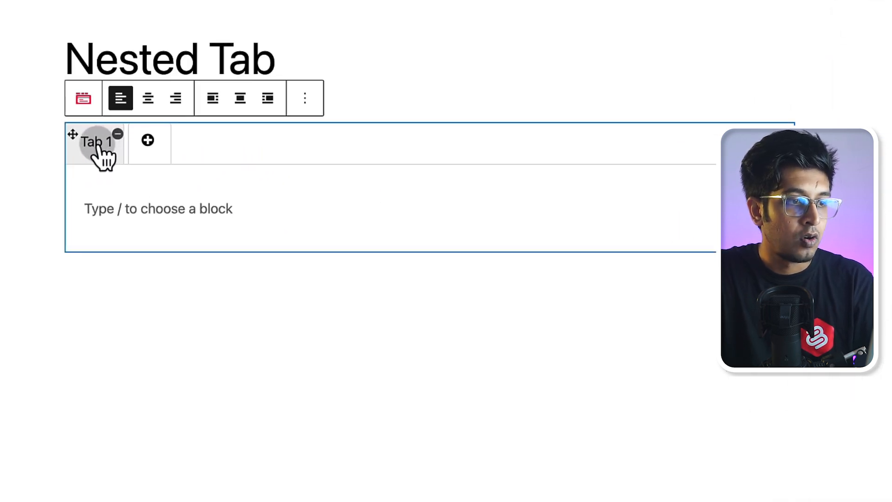
double_click(98, 145)
left_click_drag(118, 143, 81, 142)
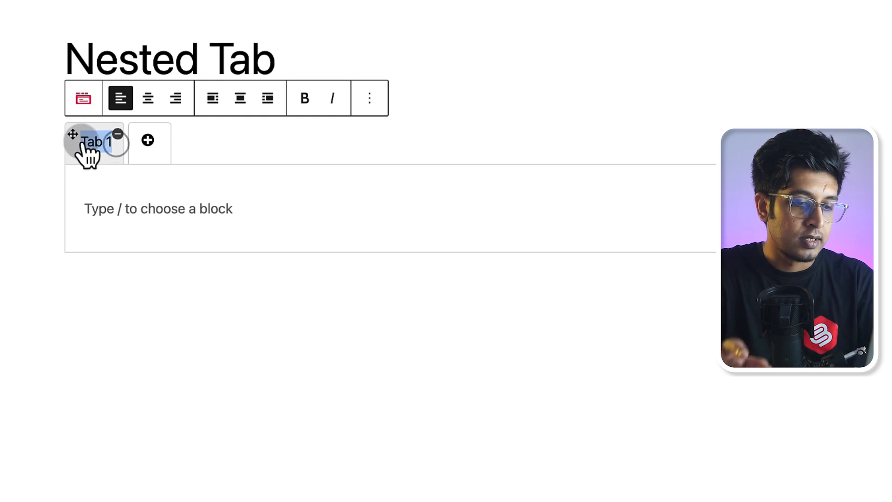
type("Intro")
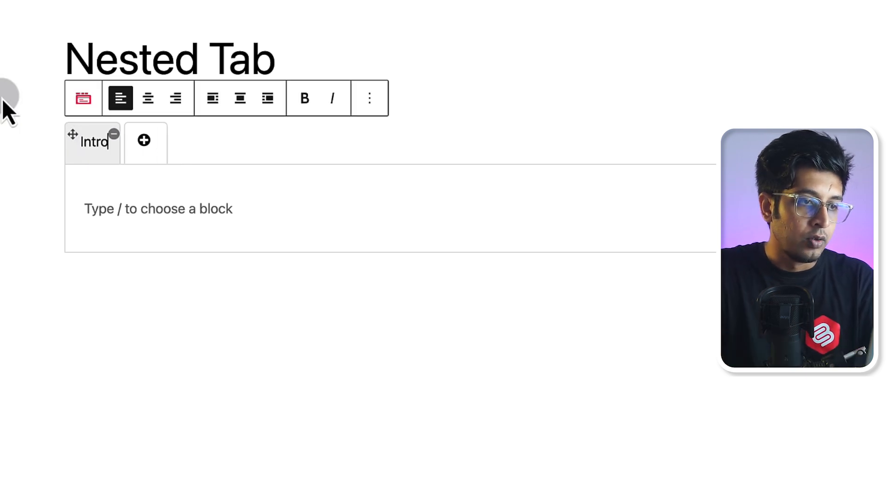
- Add a second tab to the Tabbed Content block and name it "Step 1"
left_click(144, 139)
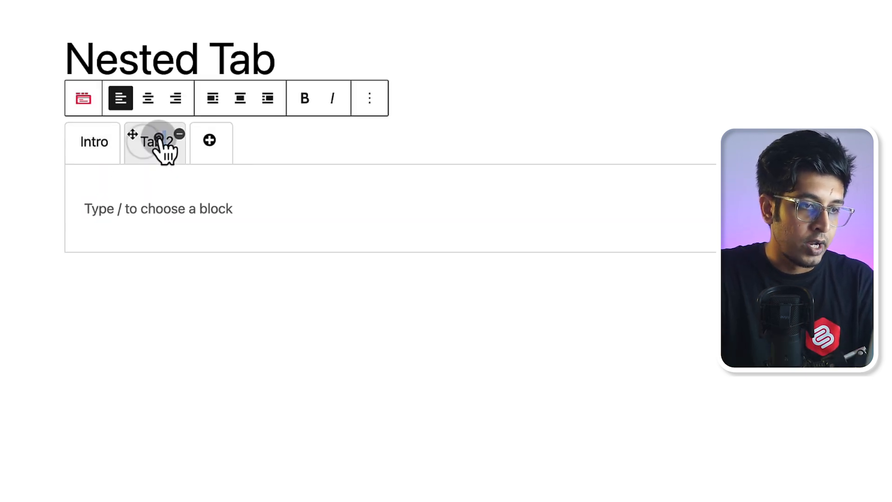
triple_click(166, 144)
type("Ste")
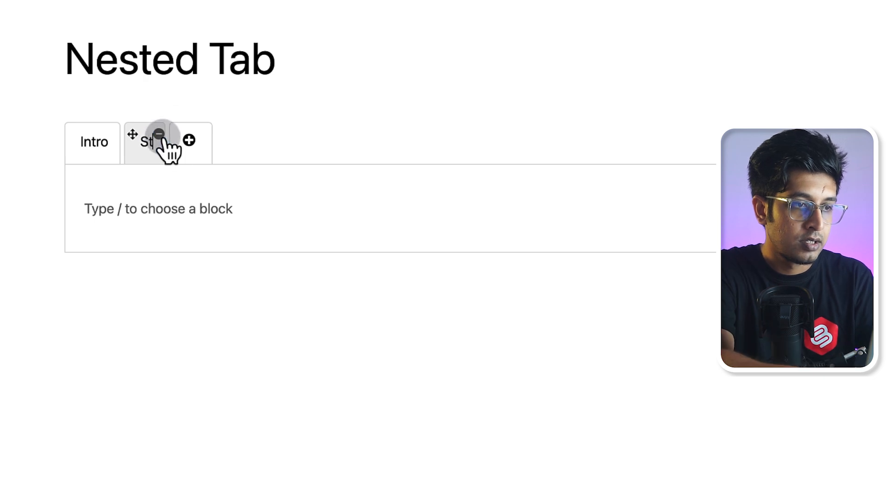
type("p 1")
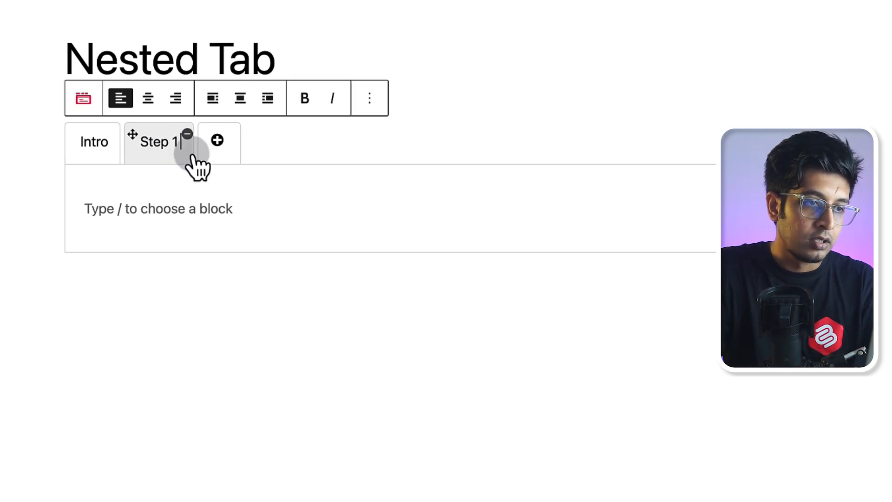
- Add two more tabs after Step 1, keeping their default titles
left_click(219, 141)
left_click(283, 142)
left_click(229, 143)
left_click(309, 142)
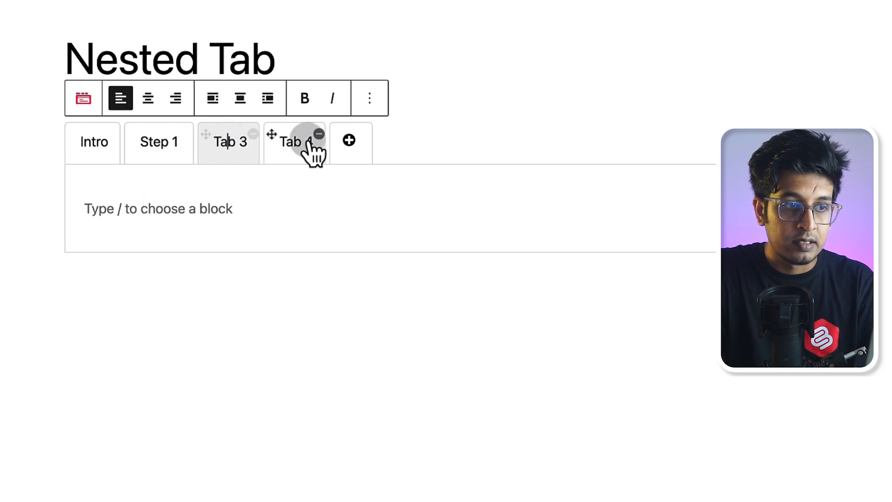
- Insert a nested Tabbed Content block inside the content area of the Intro tab
left_click(107, 158)
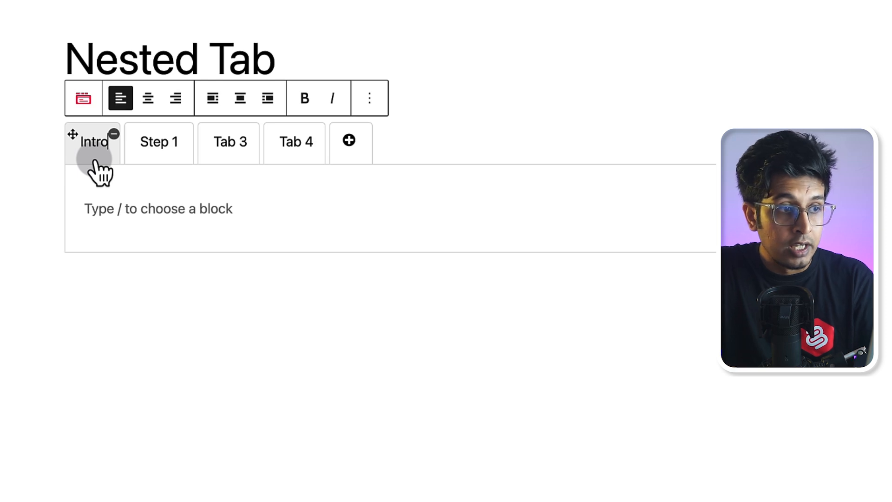
left_click(156, 209)
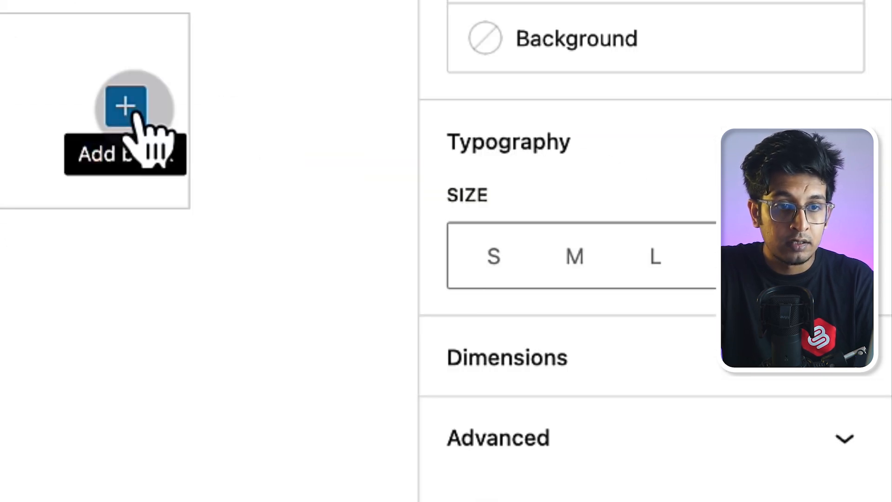
left_click(128, 108)
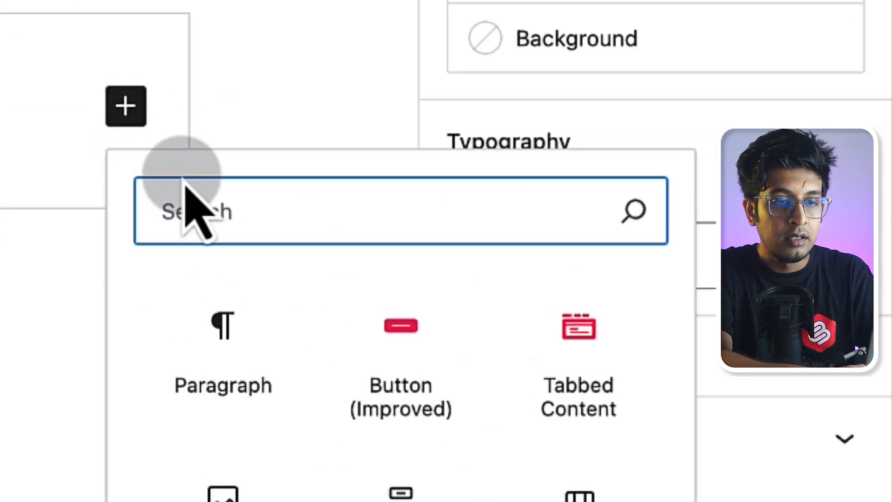
type("Tabbed")
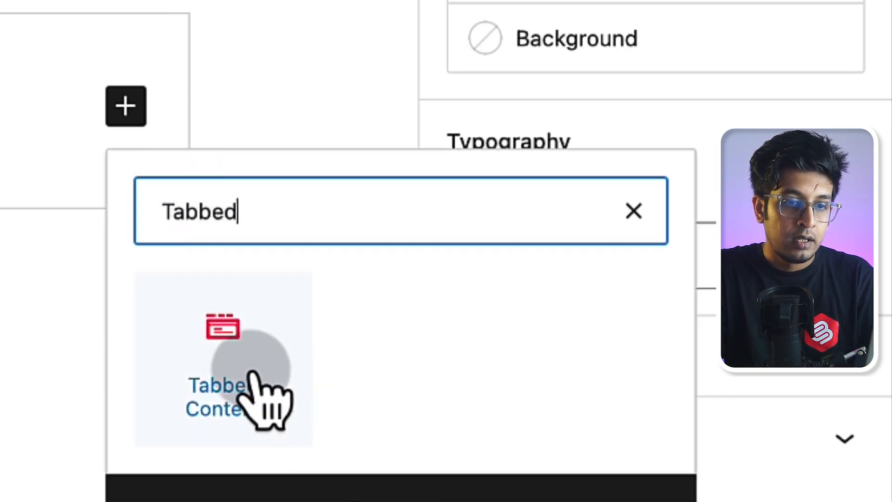
left_click(256, 371)
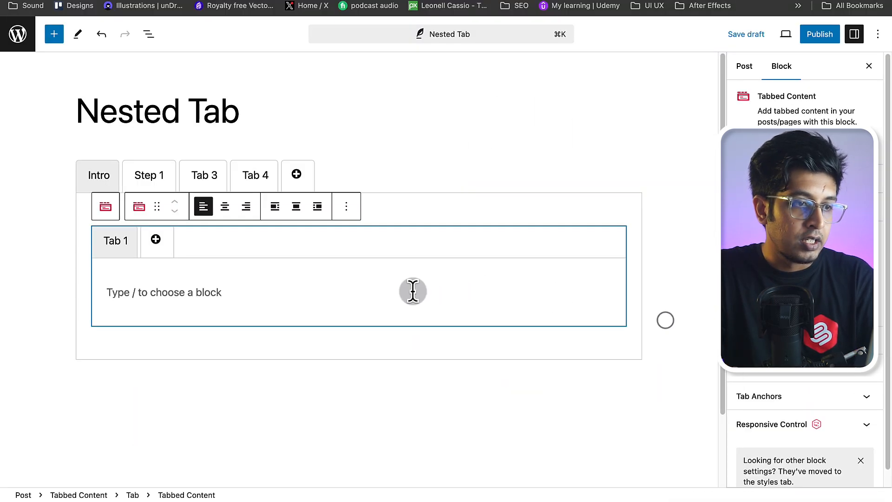
- Add three more tabs to the nested Tabbed Content block, for four in all
left_click(156, 239)
left_click(205, 239)
left_click(258, 241)
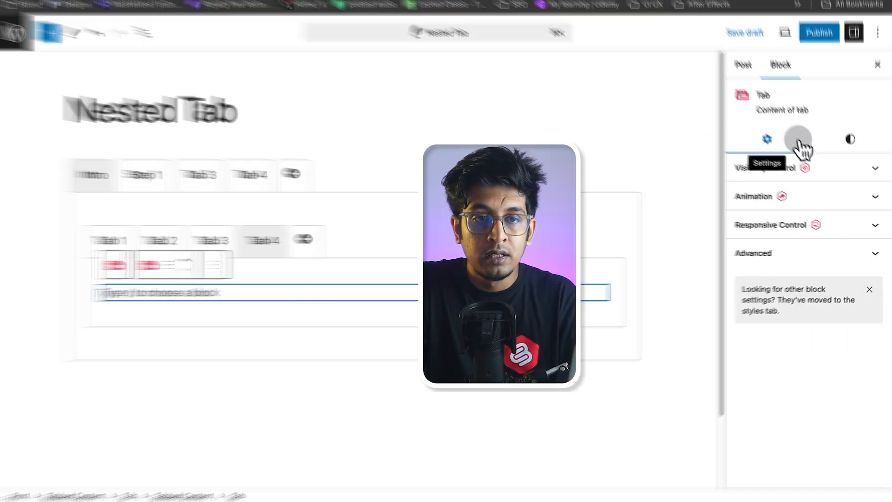
- Set the nested block's Tab Display to the vertical layout in desktop mode
left_click(850, 139)
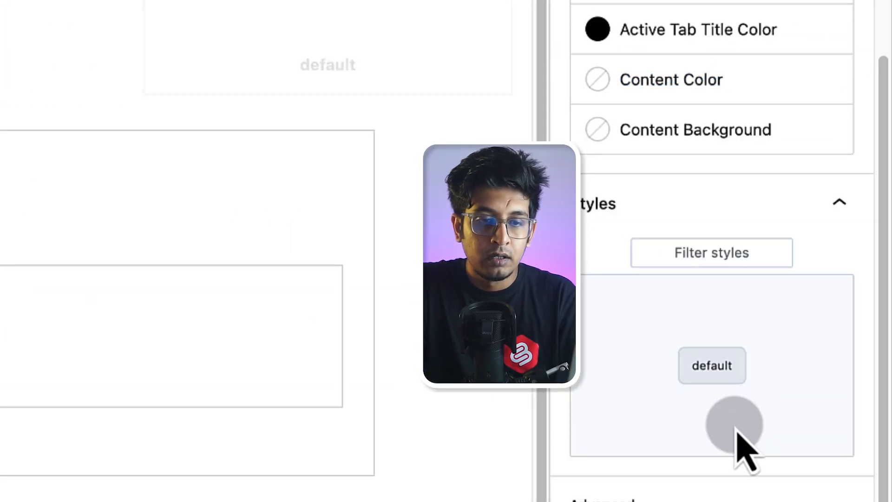
left_click(689, 327)
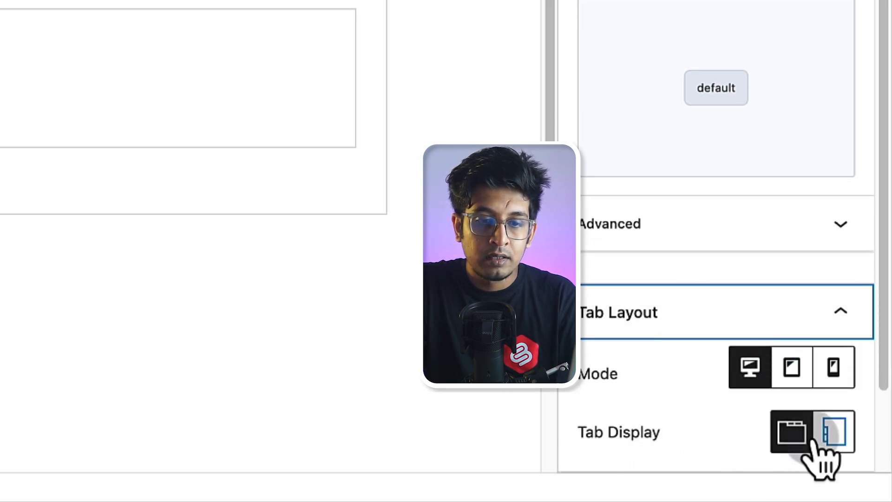
left_click(837, 437)
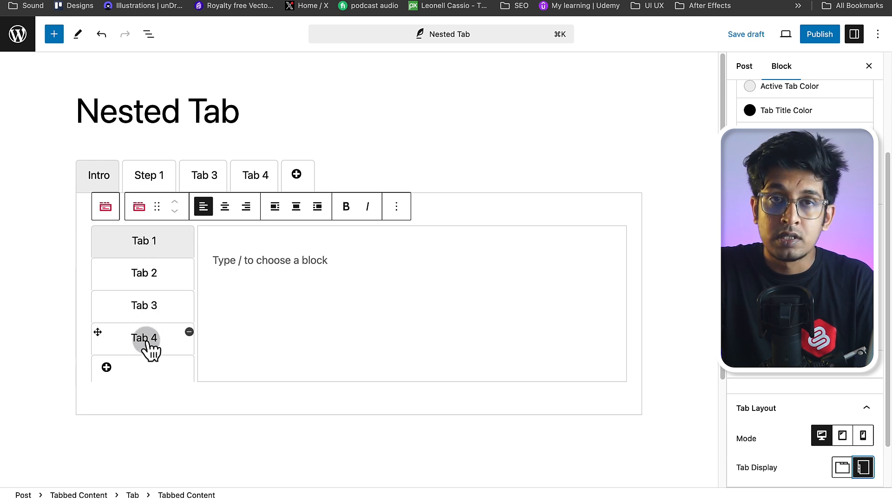
left_click(300, 259)
left_click(604, 258)
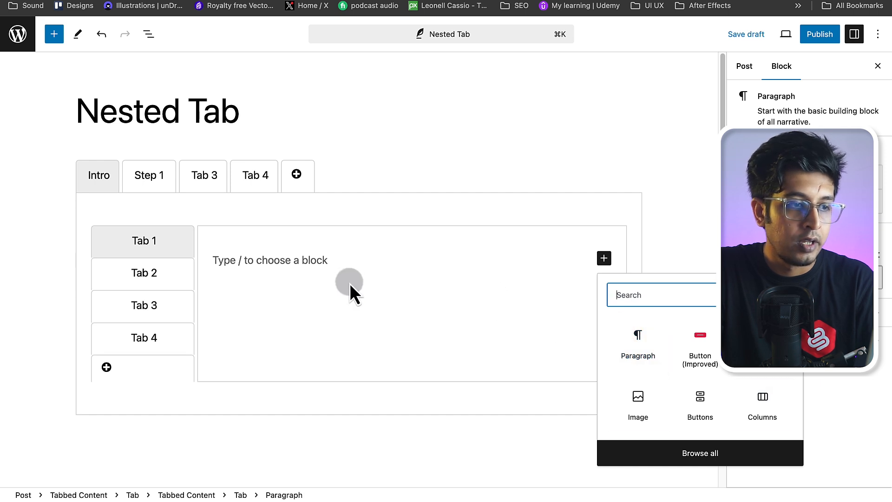
left_click(288, 261)
left_click(136, 279)
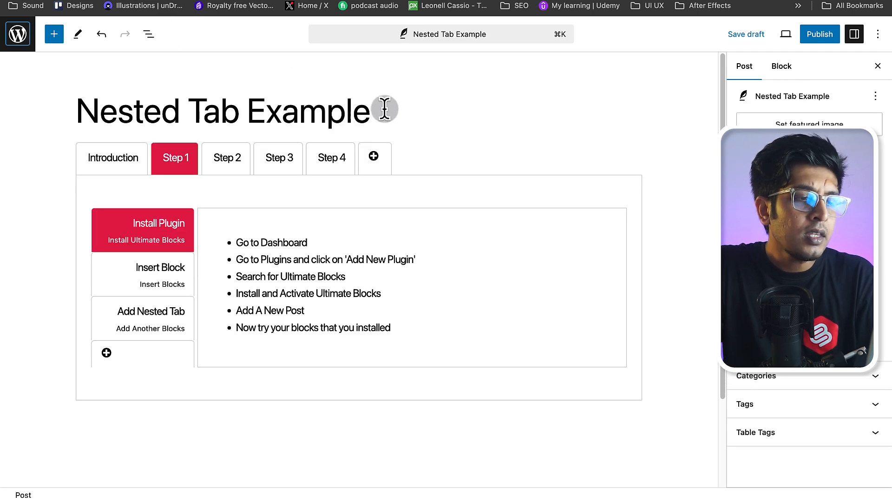
- Review the contents of the Introduction and Step 1 tabs in the Nested Tab Example post
left_click(109, 160)
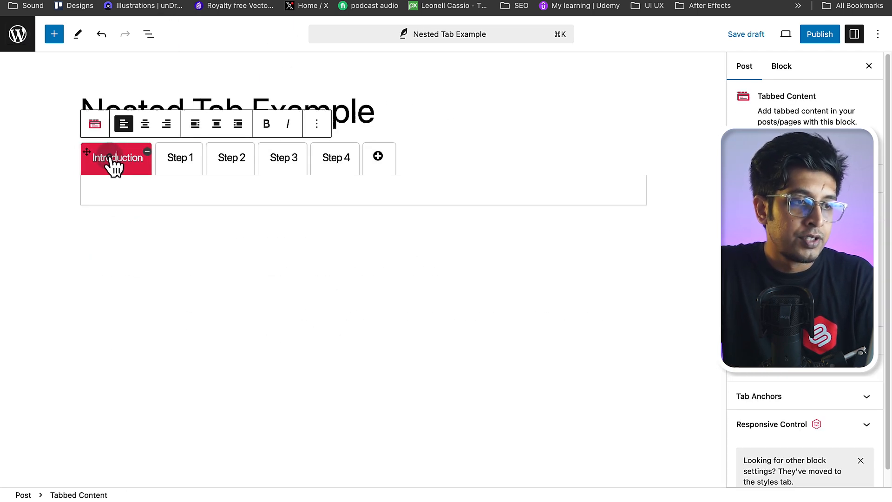
left_click(175, 162)
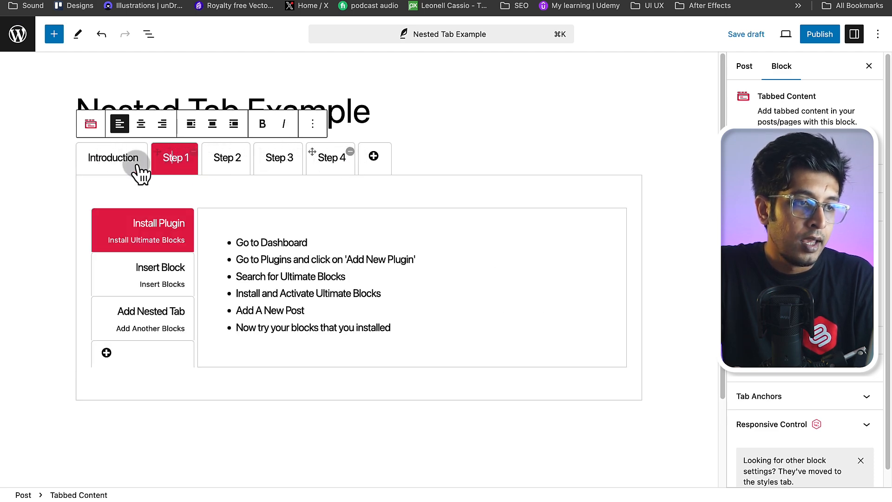
left_click(114, 169)
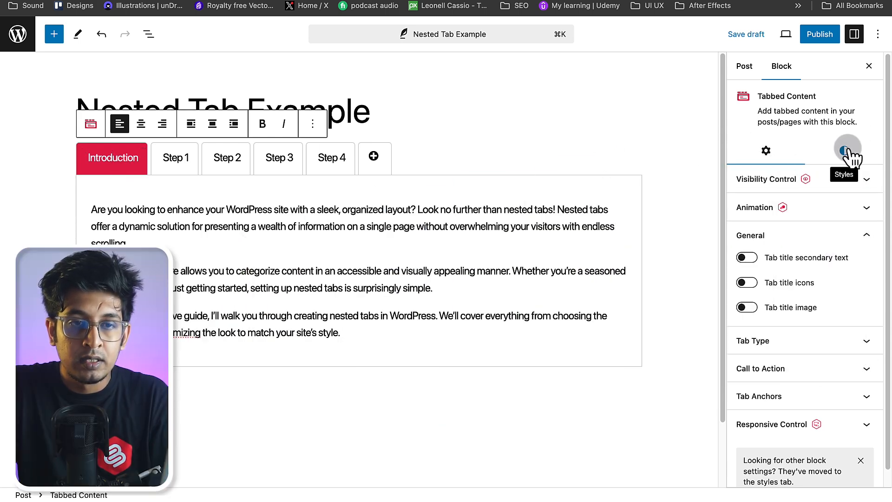
- Try Luminous vivid amber as the outer Tabbed Content block's content background and settle on White
left_click(845, 151)
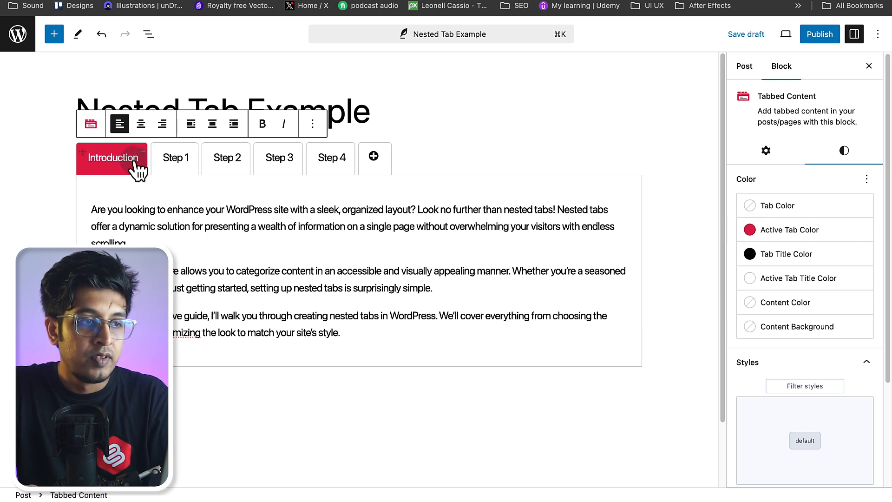
left_click(759, 228)
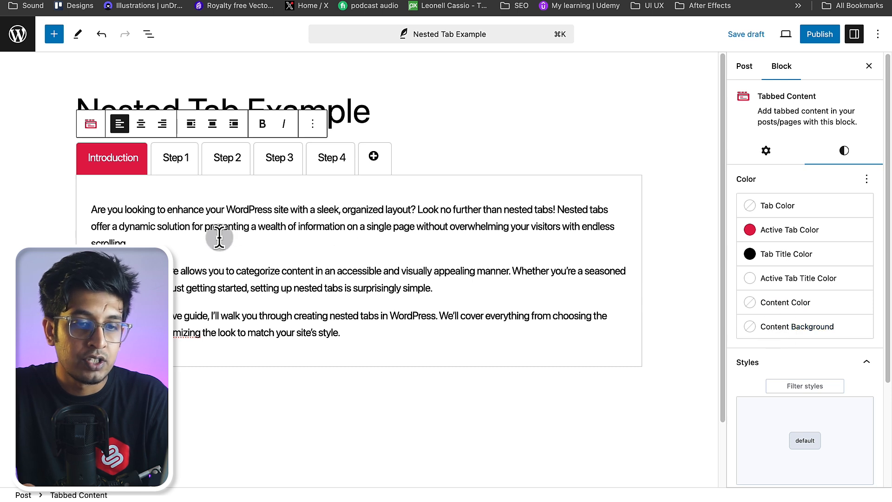
left_click(762, 331)
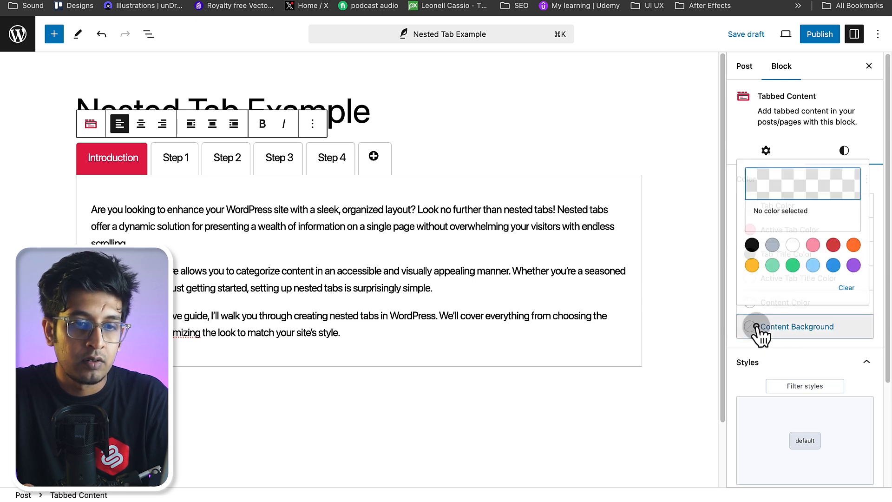
left_click(755, 261)
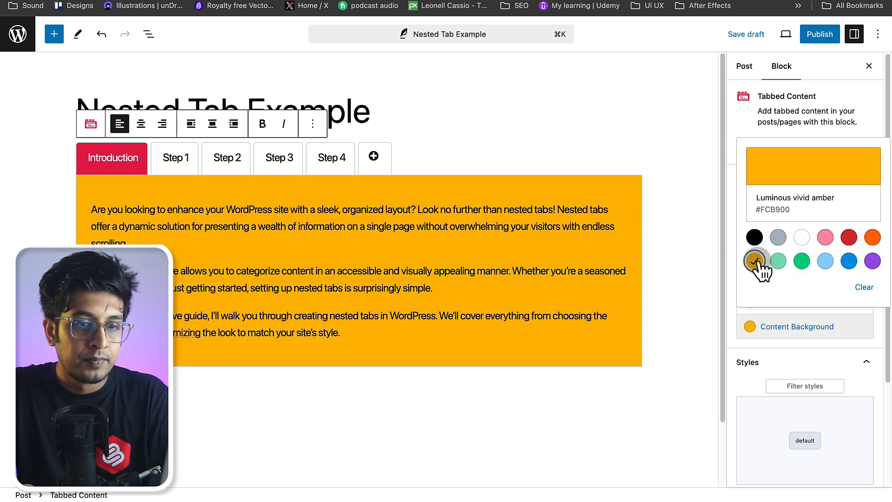
left_click(802, 238)
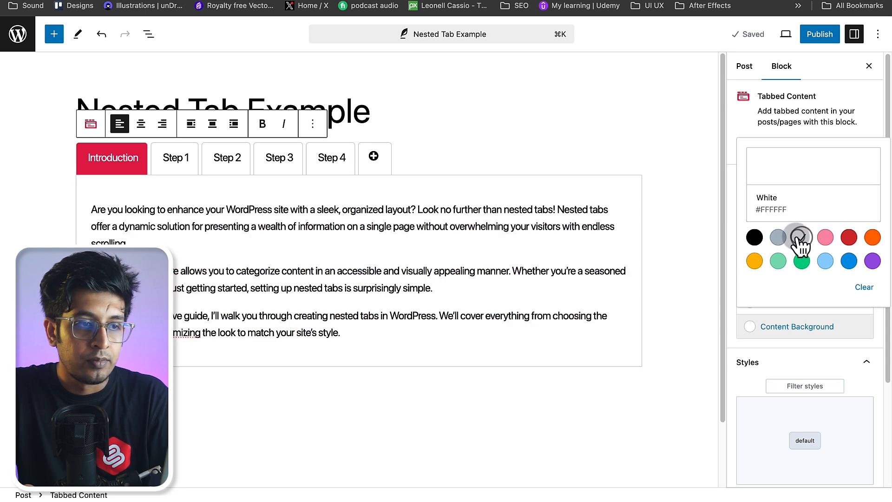
- Open the outer Step 1 tab and examine the nested Install Plugin tab with its installation list
left_click(731, 126)
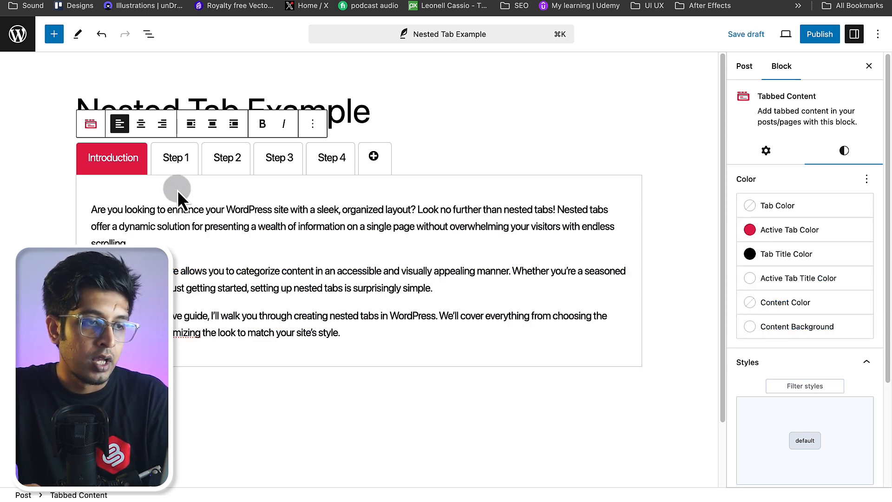
left_click(176, 159)
left_click(177, 159)
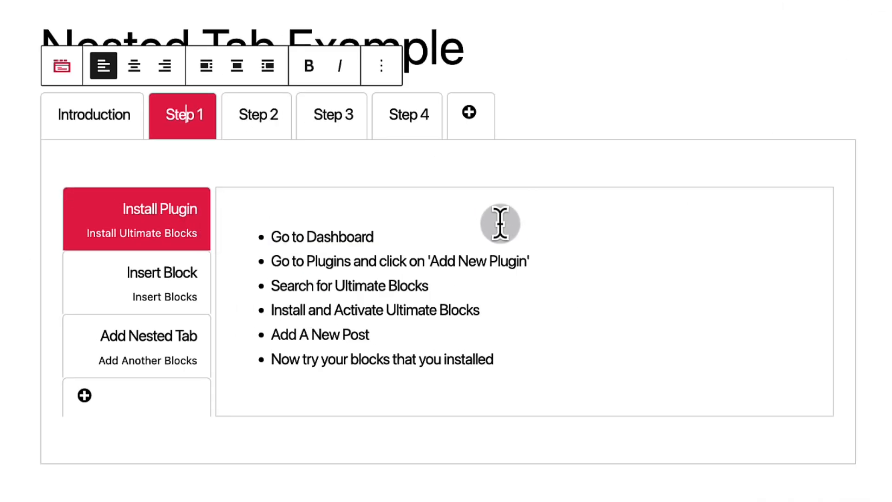
left_click(153, 222)
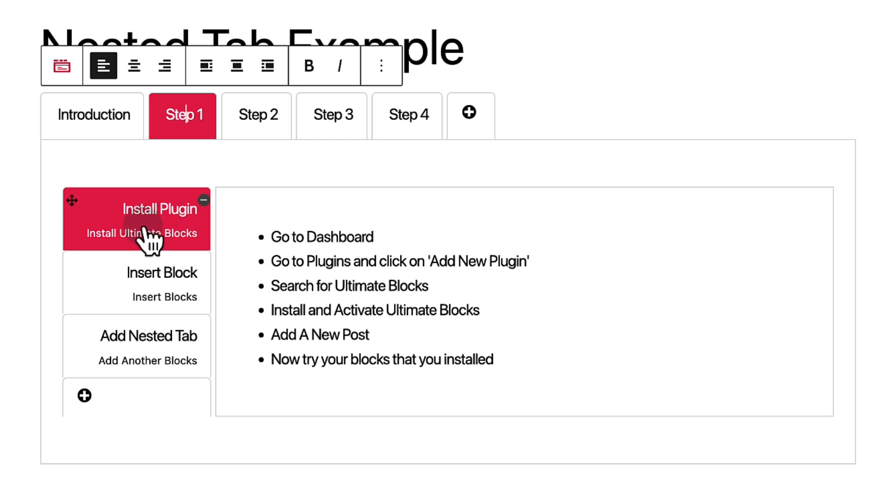
left_click(342, 237)
left_click(462, 291)
- Try the Tab title icons and Tab title image options on the nested Tabbed Content block and leave both off
left_click(172, 218)
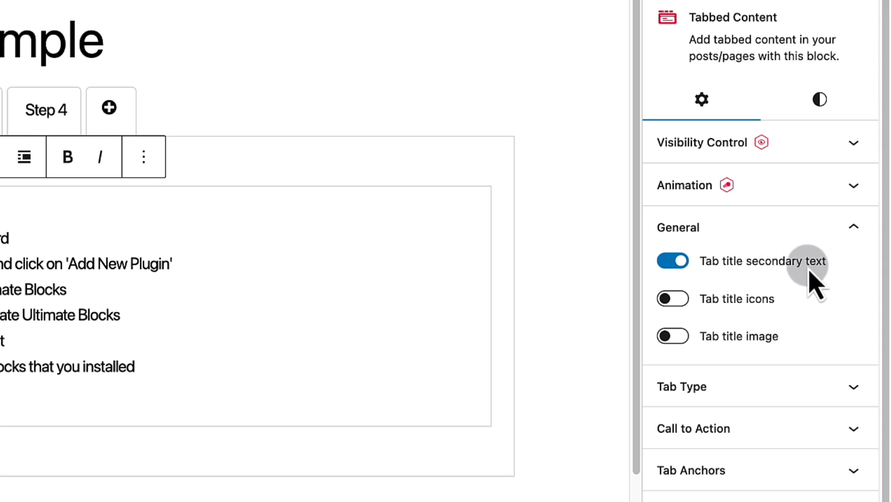
scroll(789, 277, "down", 1)
left_click(681, 274)
left_click(681, 274)
left_click(682, 274)
left_click(681, 275)
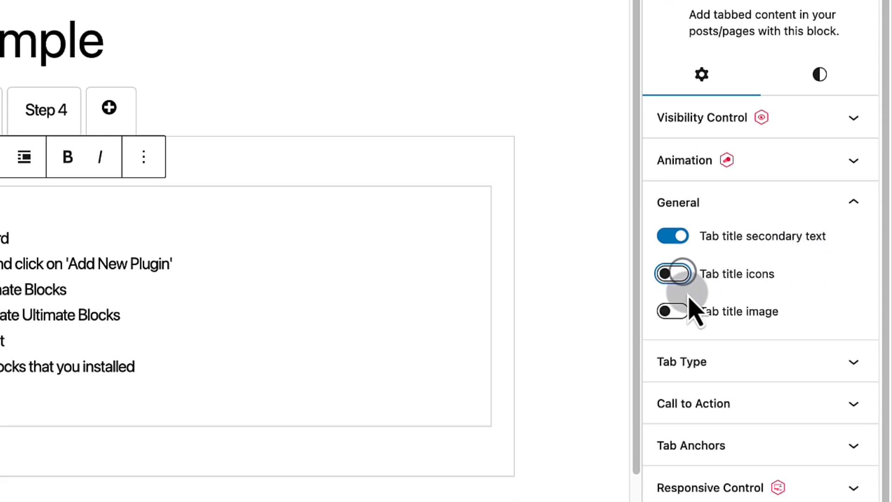
left_click(683, 310)
left_click(684, 311)
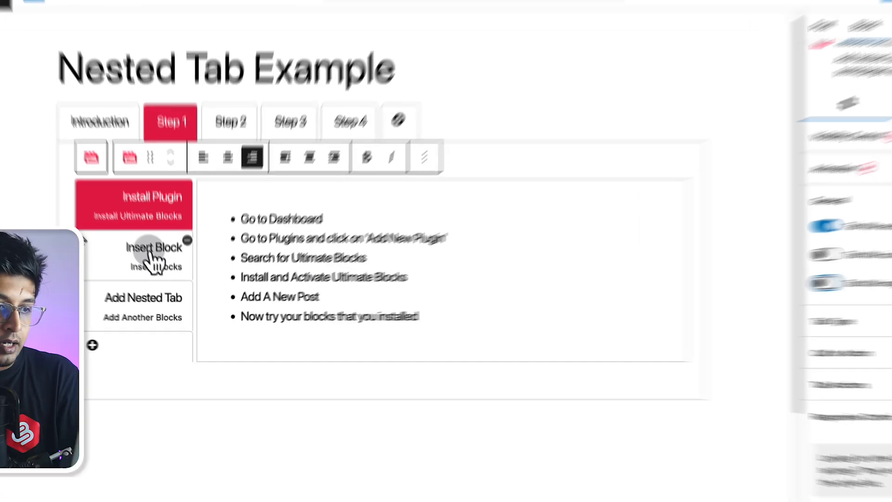
- View the image in the nested Insert Block tab and open the nested Add Nested Tab tab
left_click(148, 251)
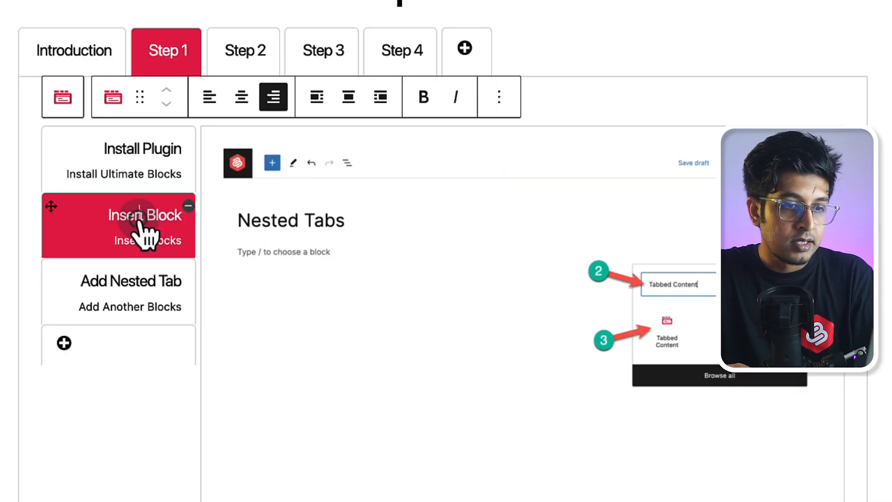
left_click(437, 205)
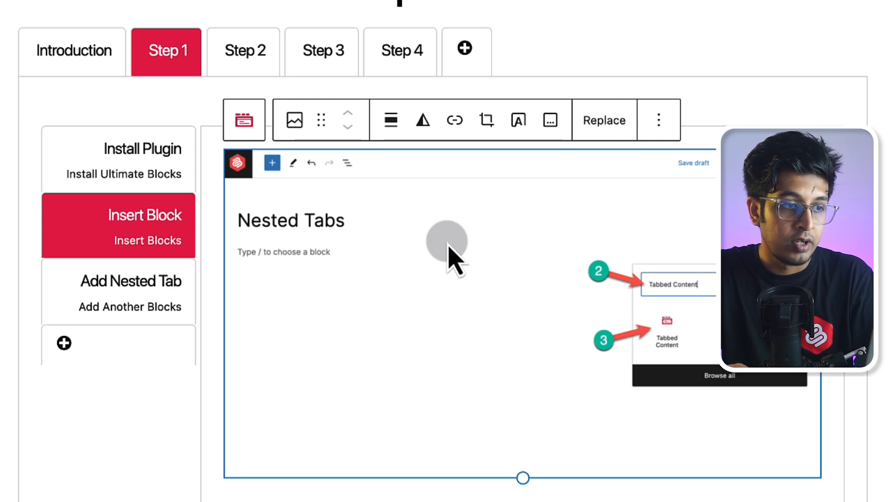
left_click(124, 295)
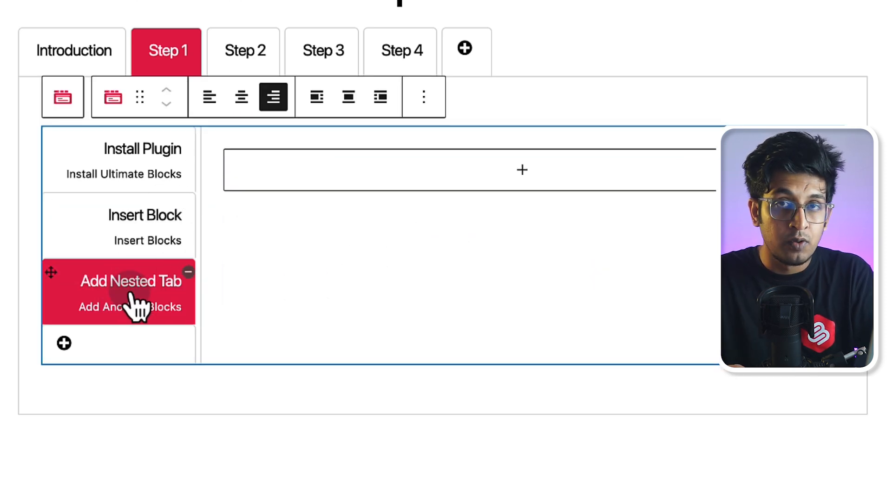
- Insert a Call to Action block from Ultimate Blocks into the Add Nested Tab tab and place the cursor in its title
left_click(524, 168)
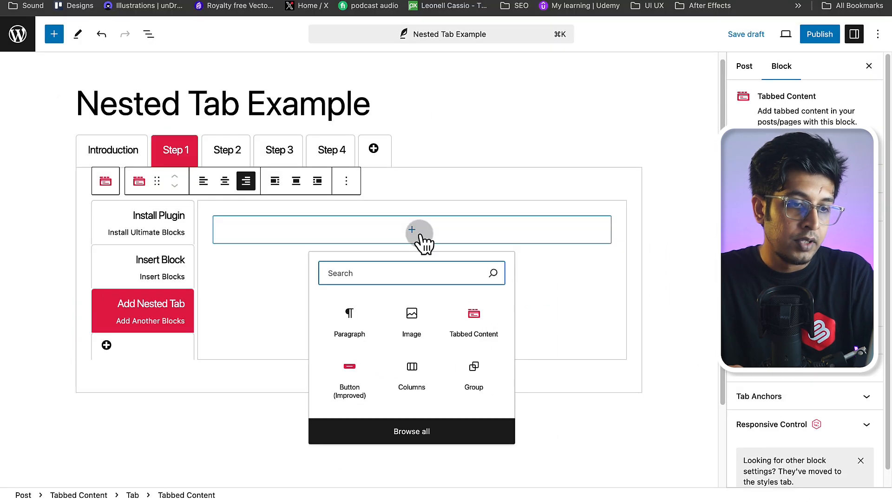
left_click(419, 433)
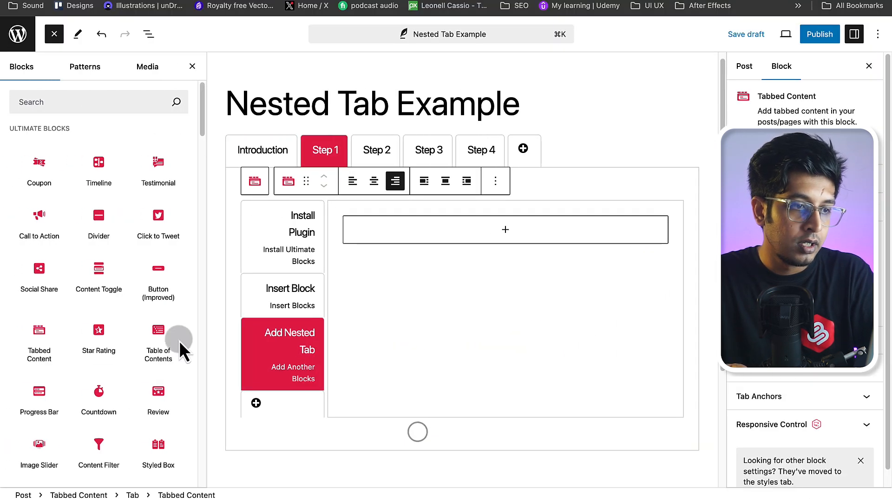
scroll(155, 331, "down", 2)
scroll(154, 331, "up", 1)
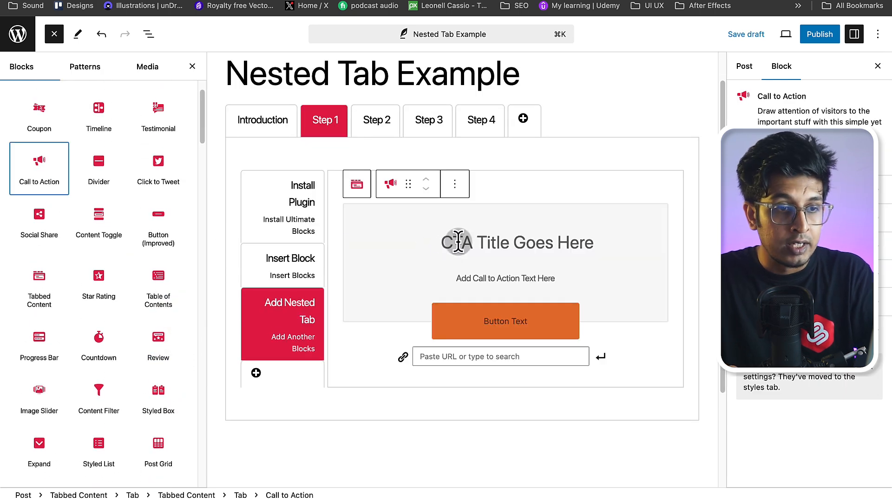
left_click(417, 232)
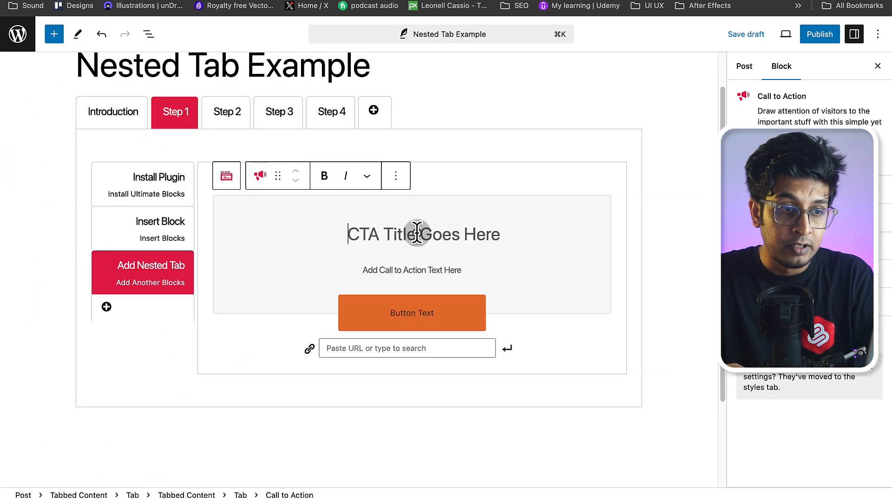